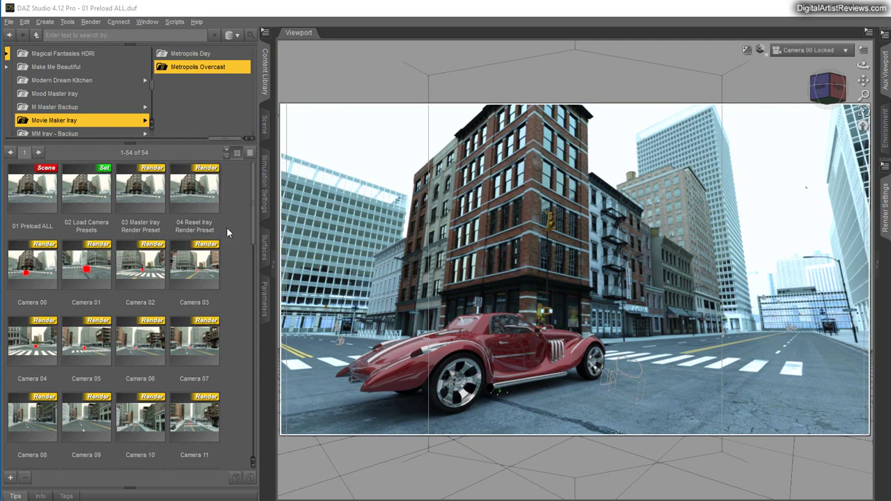
Apply the Metropolis Overcast render preset for Camera 14 and view the scene through Camera 14 Locked
left_click(186, 53)
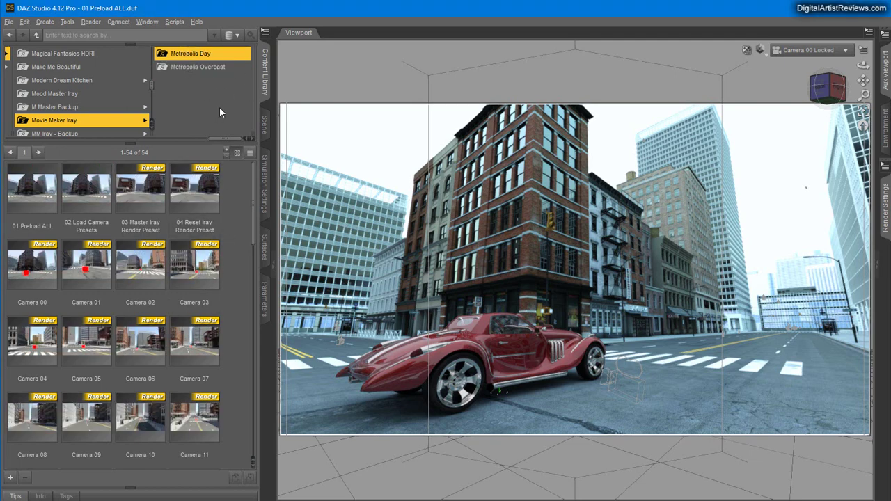
left_click(181, 66)
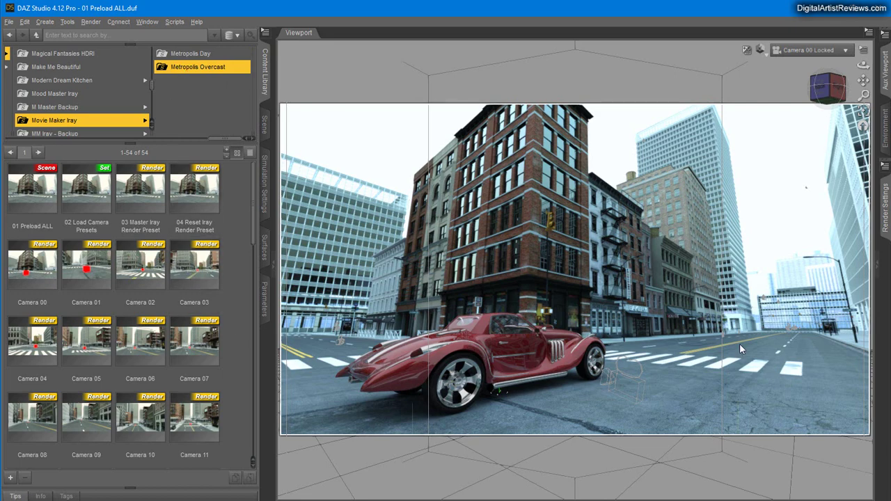
scroll(233, 268, "down", 1)
scroll(237, 264, "down", 2)
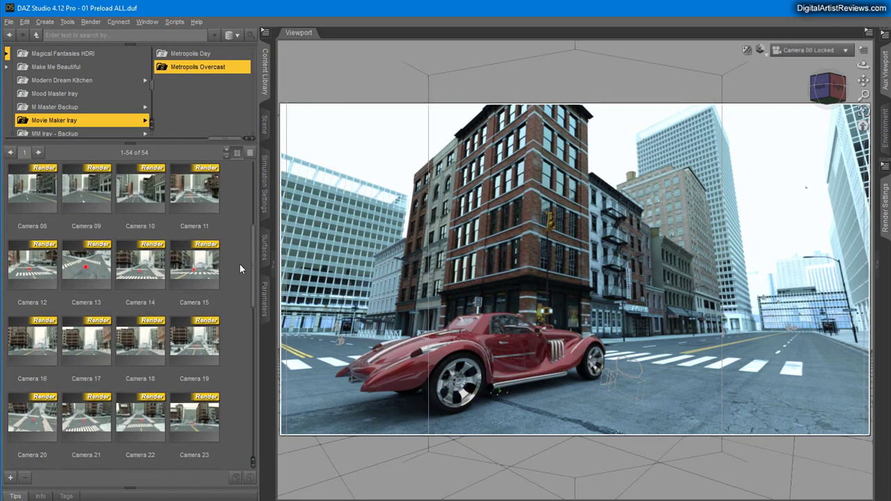
double_click(140, 268)
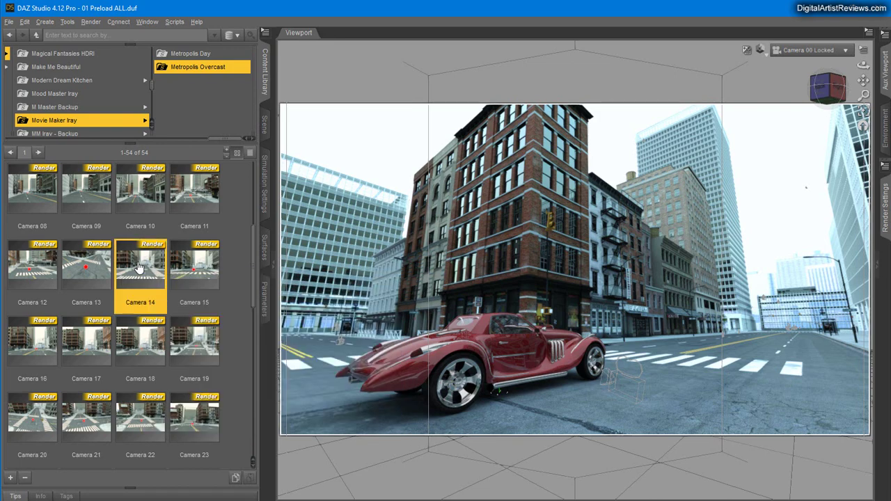
left_click(811, 50)
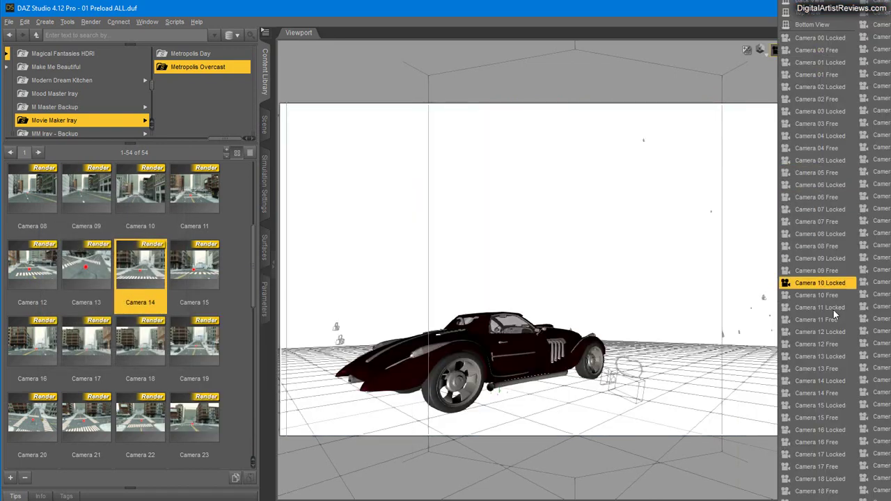
left_click(815, 380)
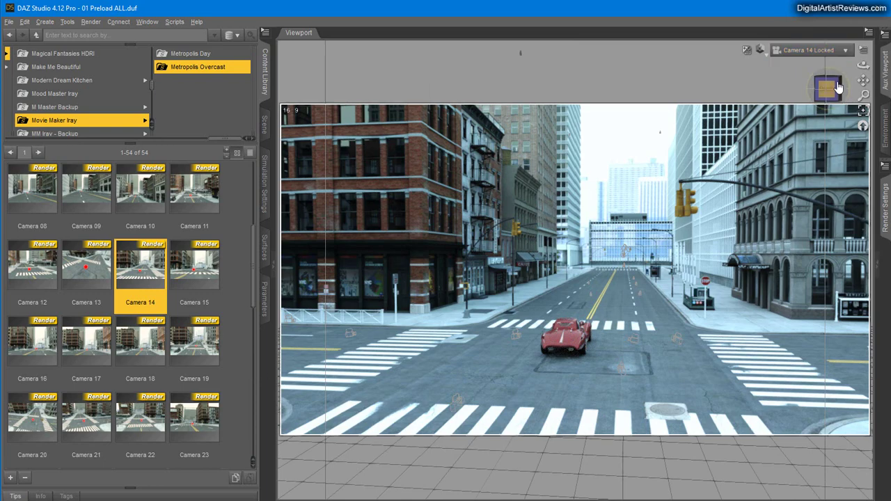
mouse_move(864, 66)
left_mouse_down()
mouse_move(780, 65)
mouse_move(863, 66)
left_mouse_up()
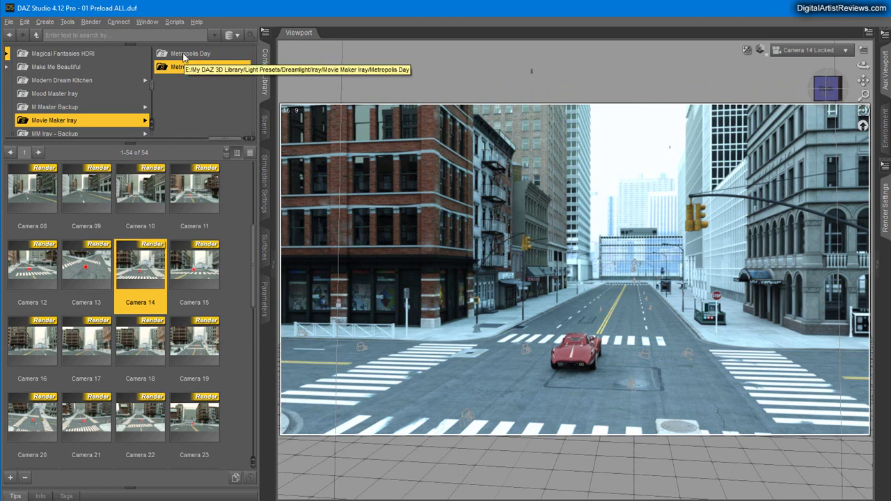
Apply the Metropolis Day render preset for Camera 14 to change the city lighting
left_click(185, 55)
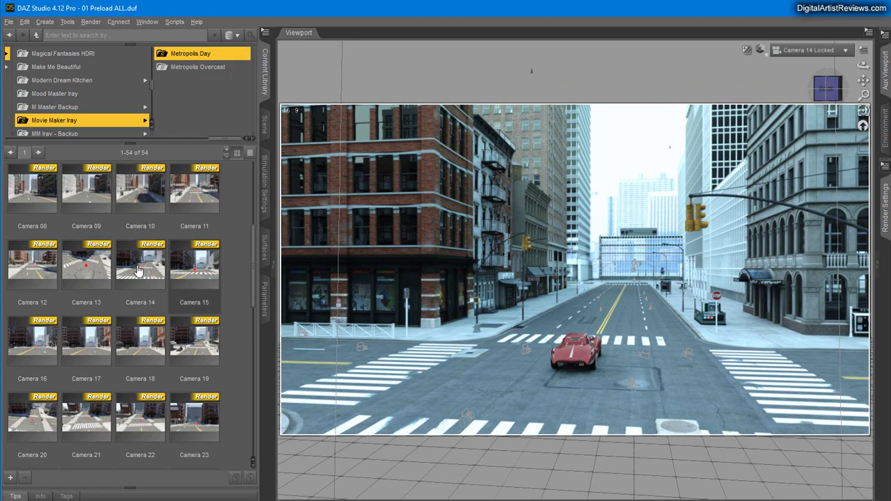
left_click(190, 68)
left_click(183, 55)
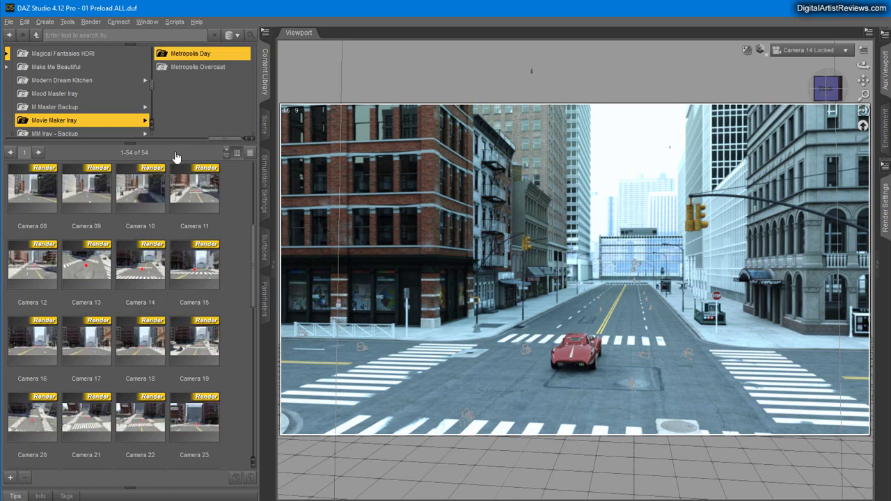
double_click(141, 265)
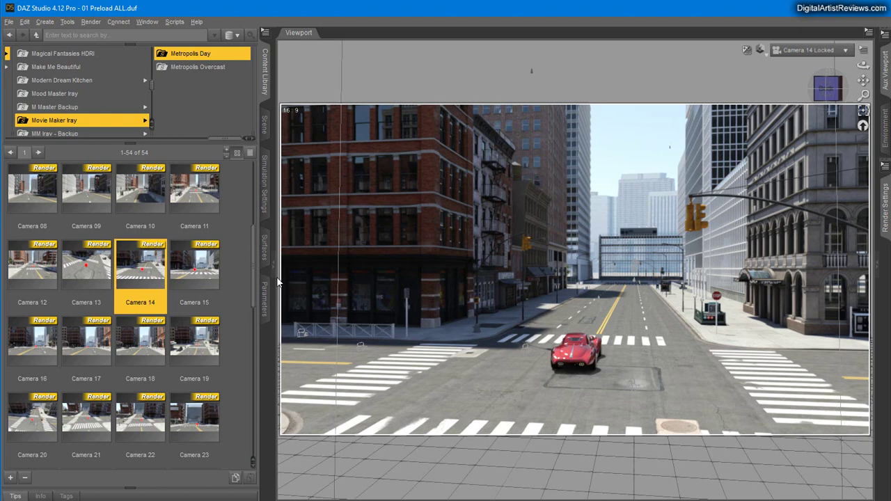
Apply the Metropolis Day render preset for Camera 01 and view the car through Camera 01 Locked
left_click_drag(253, 268, 247, 195)
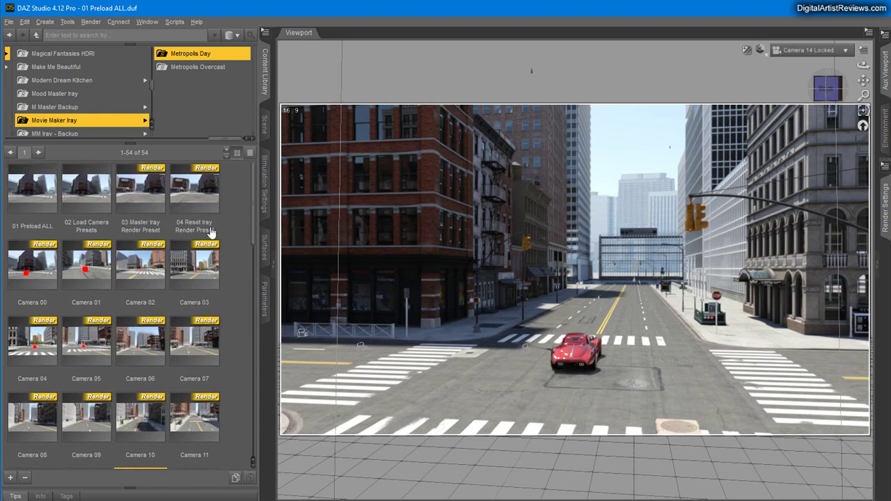
double_click(87, 267)
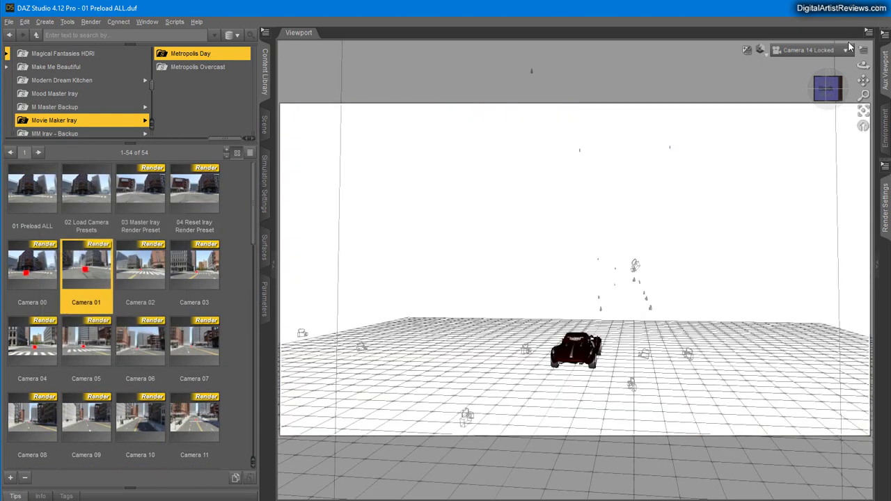
left_click(815, 50)
left_click(820, 62)
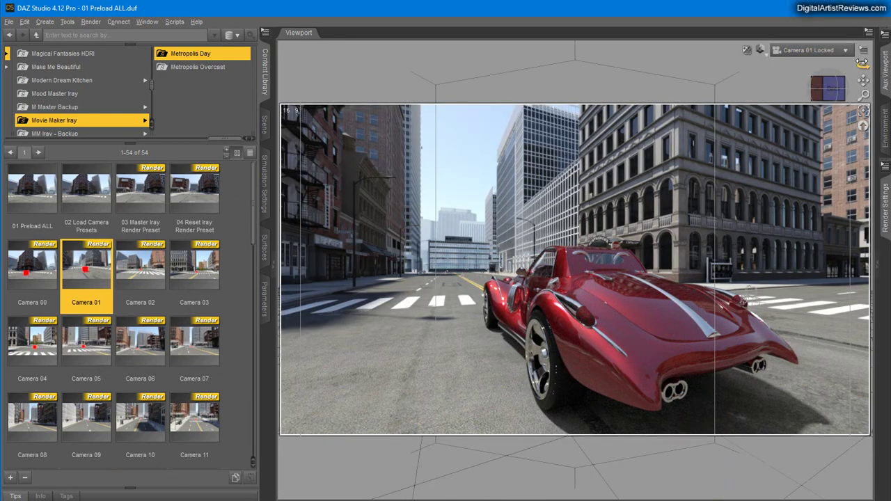
left_click_drag(863, 65, 864, 76)
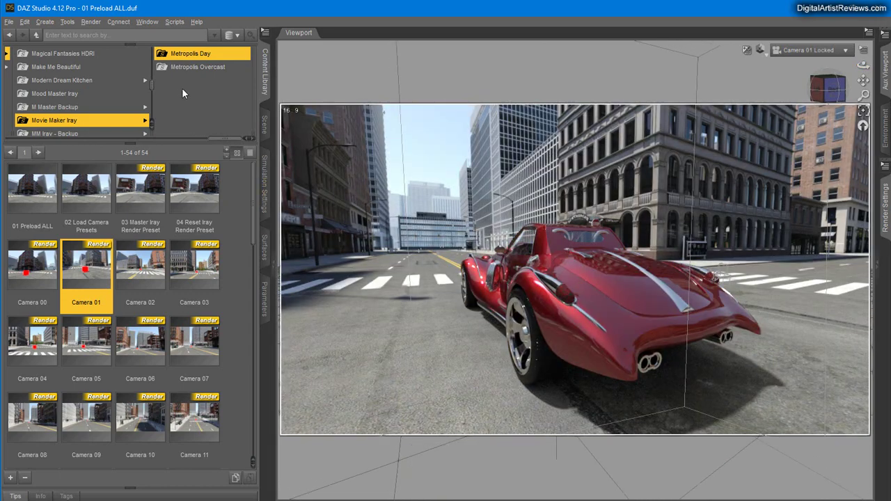
Apply the Metropolis Overcast preset for Camera 01 and load the After Rain 2 Load Puddles prop into the scene
left_click(183, 69)
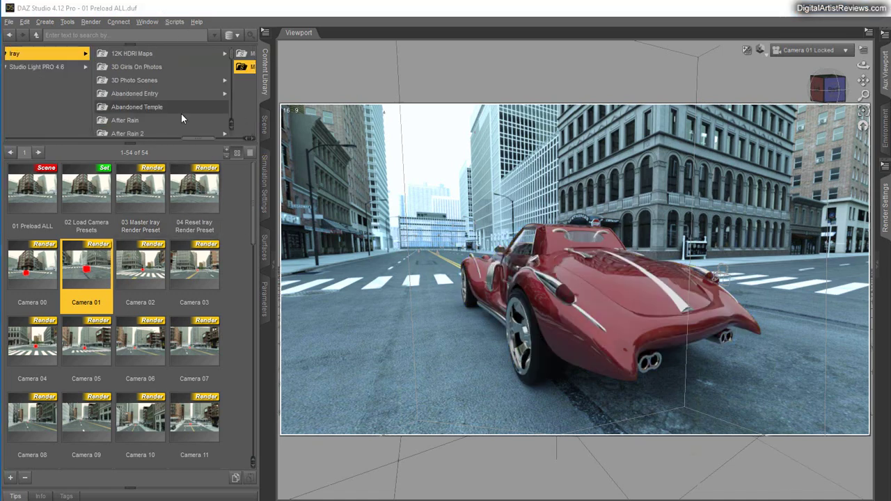
left_click(135, 94)
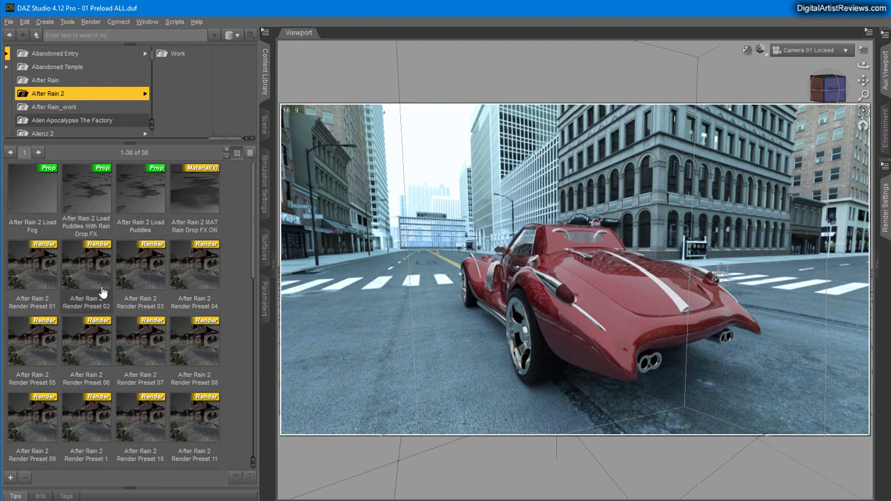
double_click(143, 199)
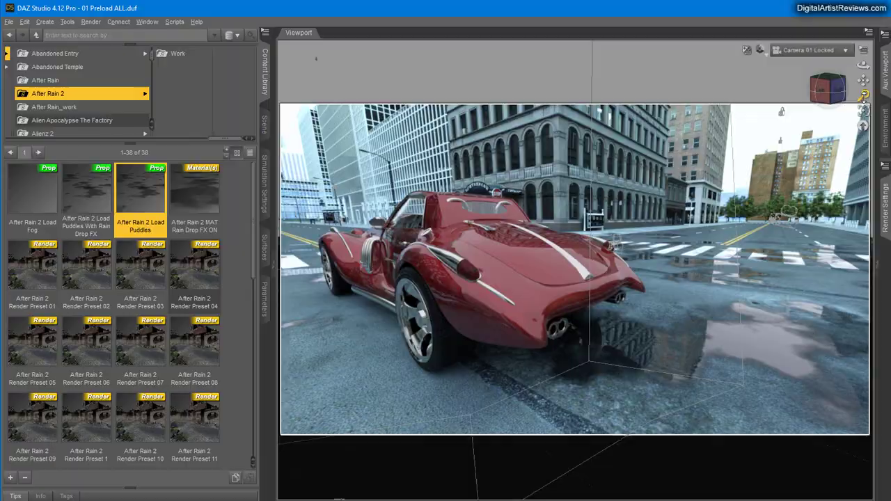
left_click_drag(864, 96, 864, 110)
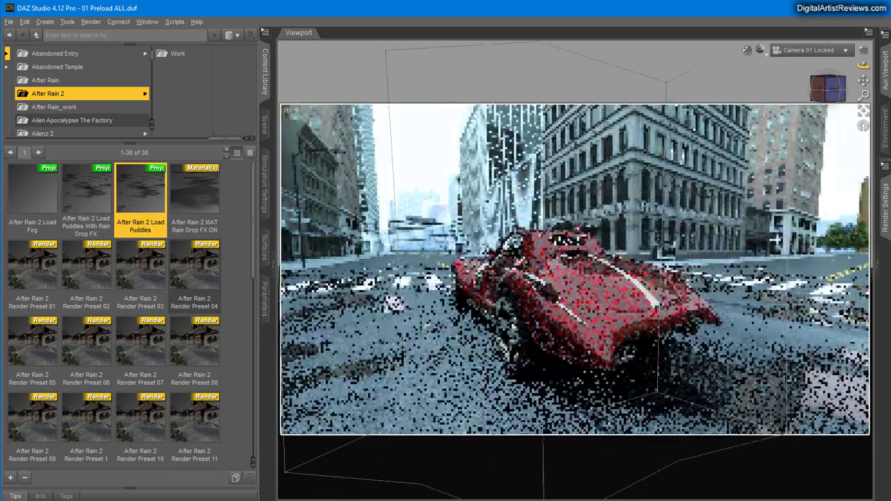
Select Puddle Layer 2 in the scene and inspect its transform parameters
left_click(265, 124)
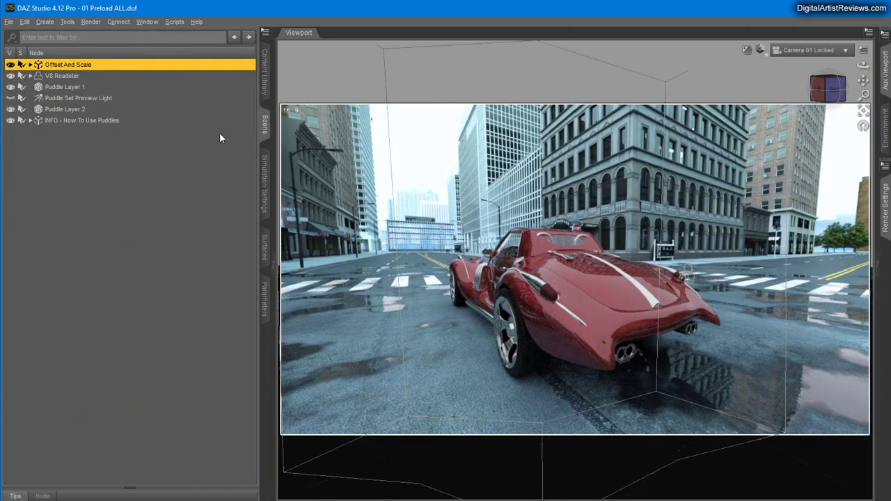
left_click(75, 110)
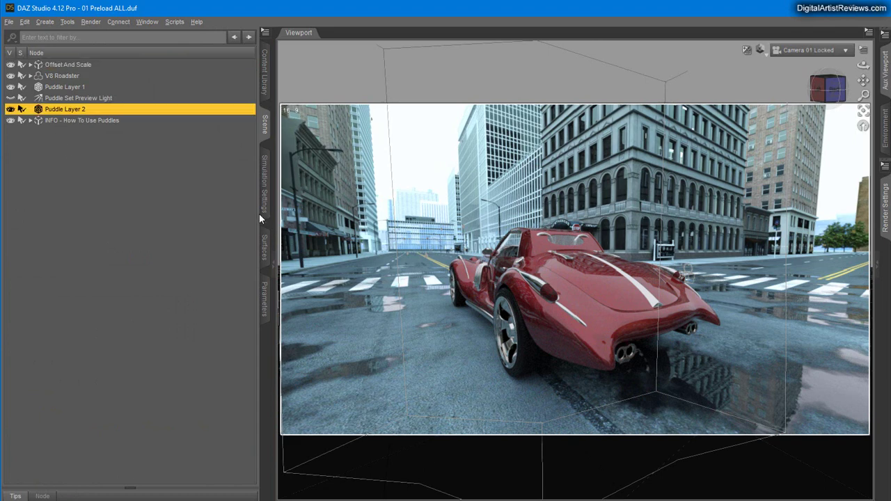
left_click(265, 292)
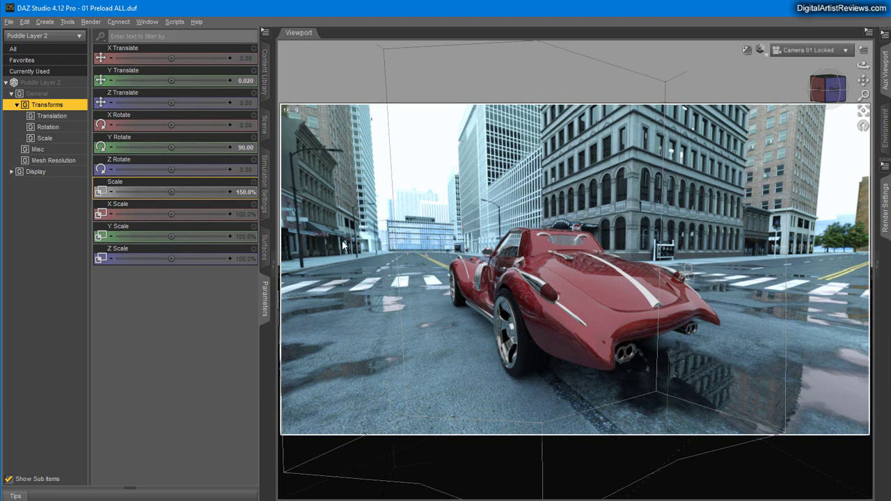
left_click(265, 124)
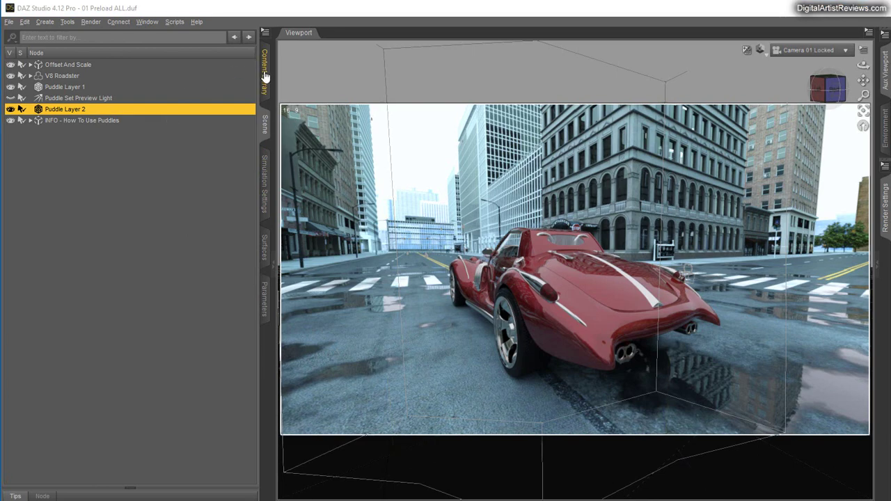
Apply the Metropolis Day render preset for Camera 01 to the scene with the puddles
left_click(265, 75)
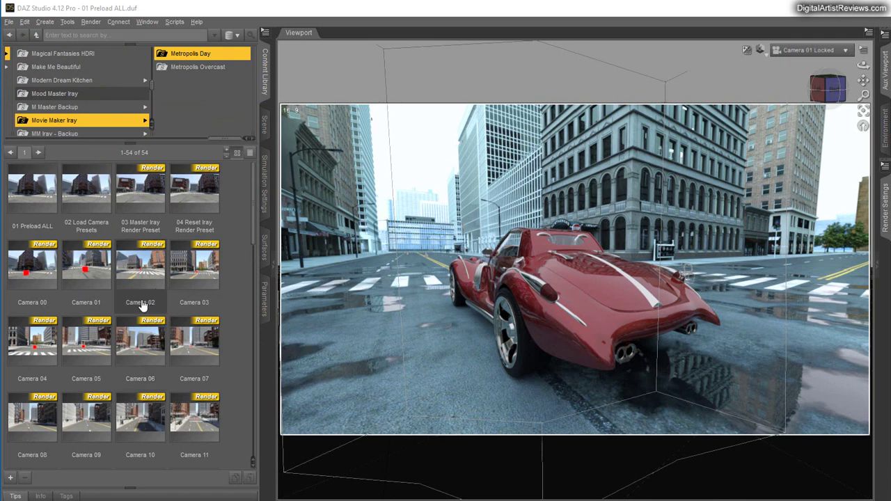
double_click(82, 283)
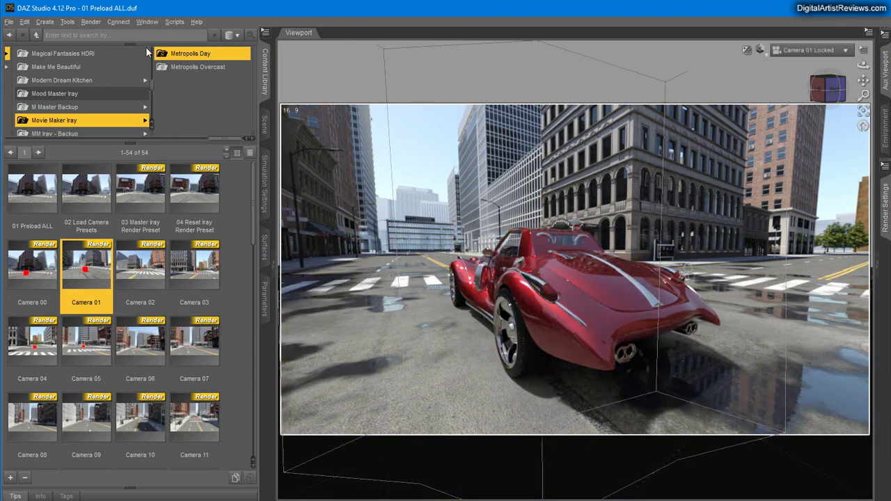
Apply the Metropolis Day render preset for Camera 02 and view the car and puddles through Camera 02 Locked
mouse_move(197, 262)
left_click(147, 286)
left_click(794, 50)
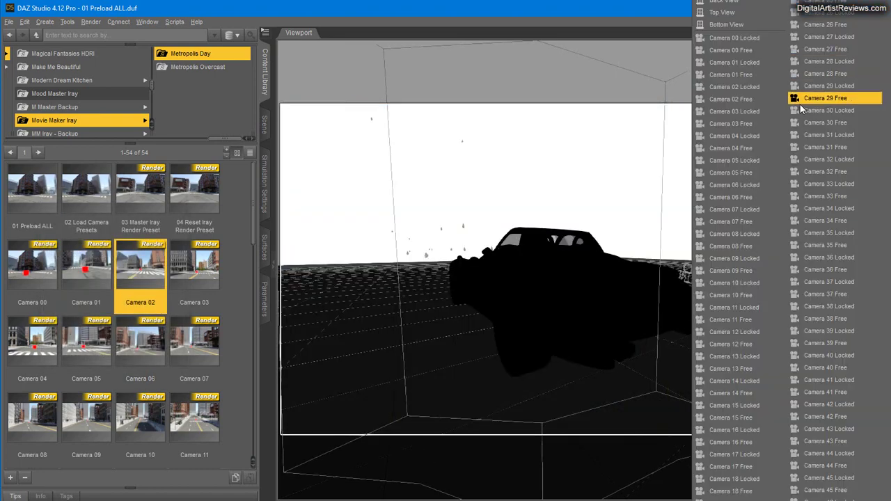
left_click(719, 90)
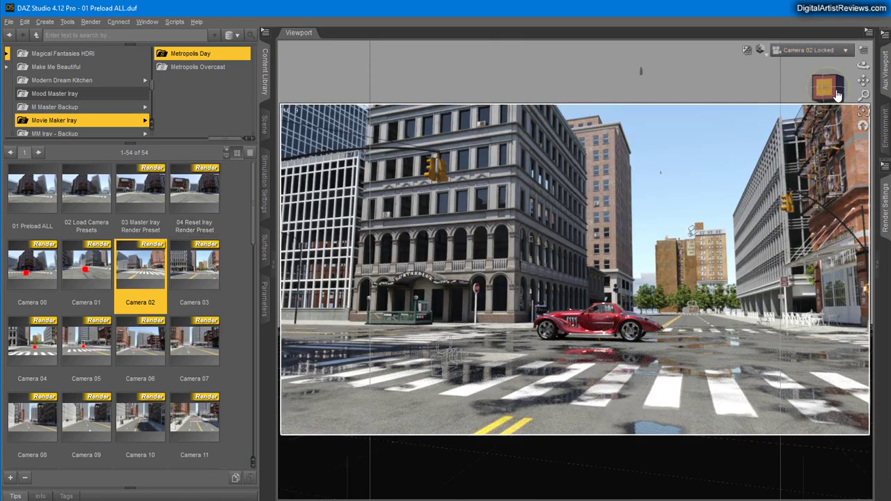
left_click_drag(864, 94, 866, 74)
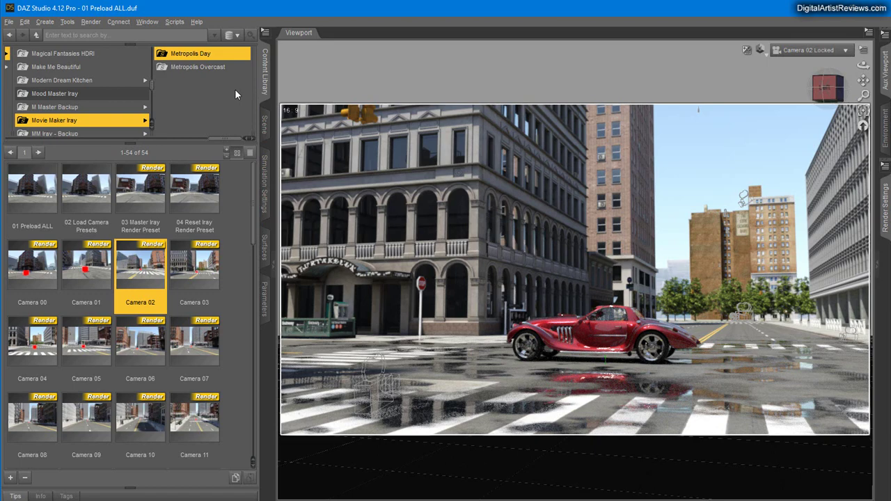
Apply the Metropolis Overcast render preset for Camera 02
left_click(198, 68)
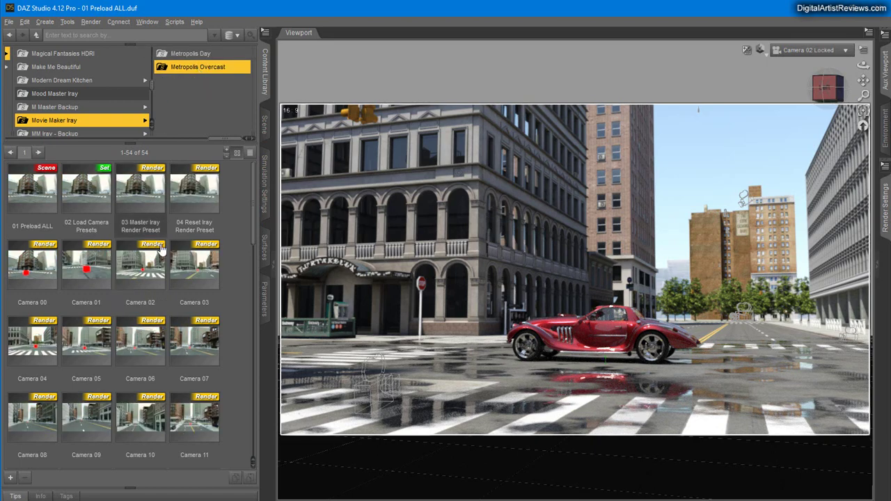
double_click(140, 264)
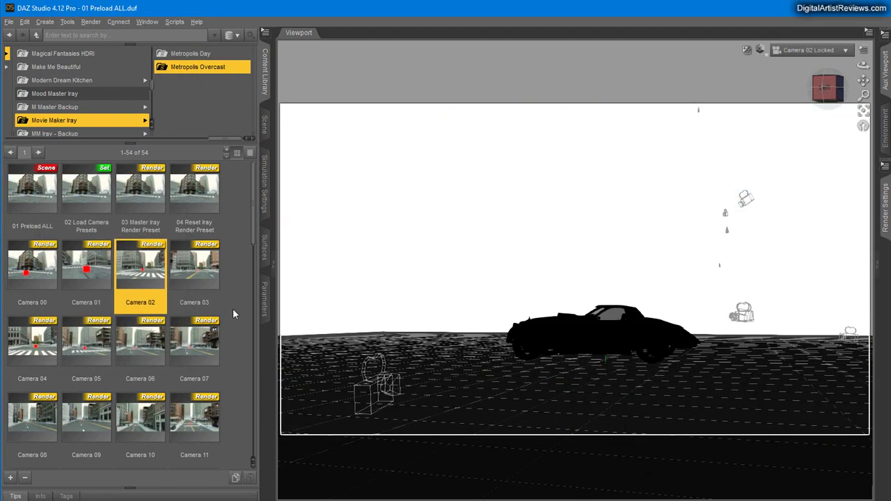